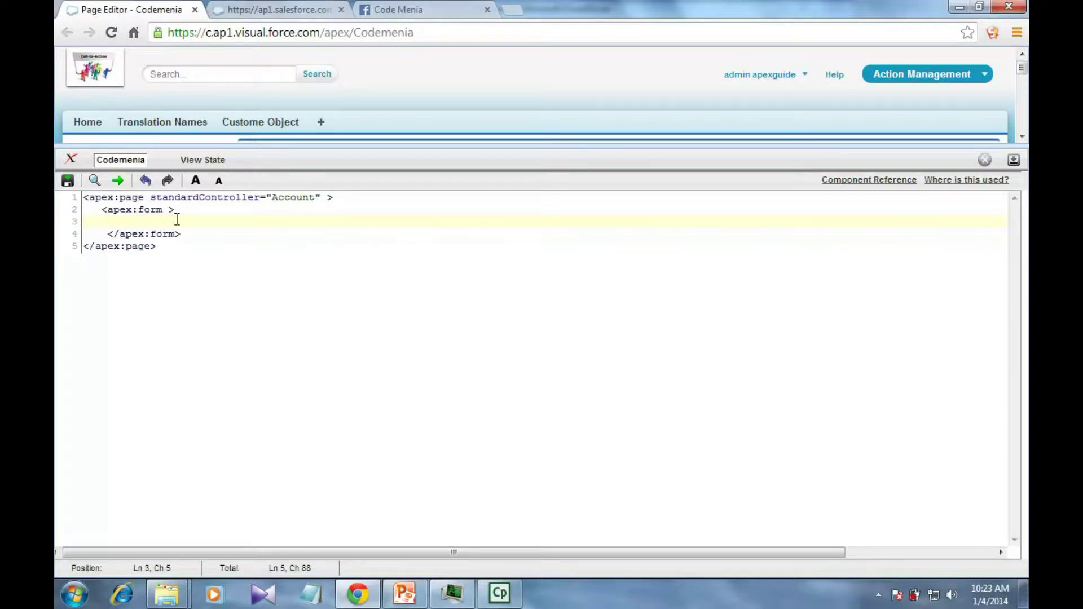
type("<apex")
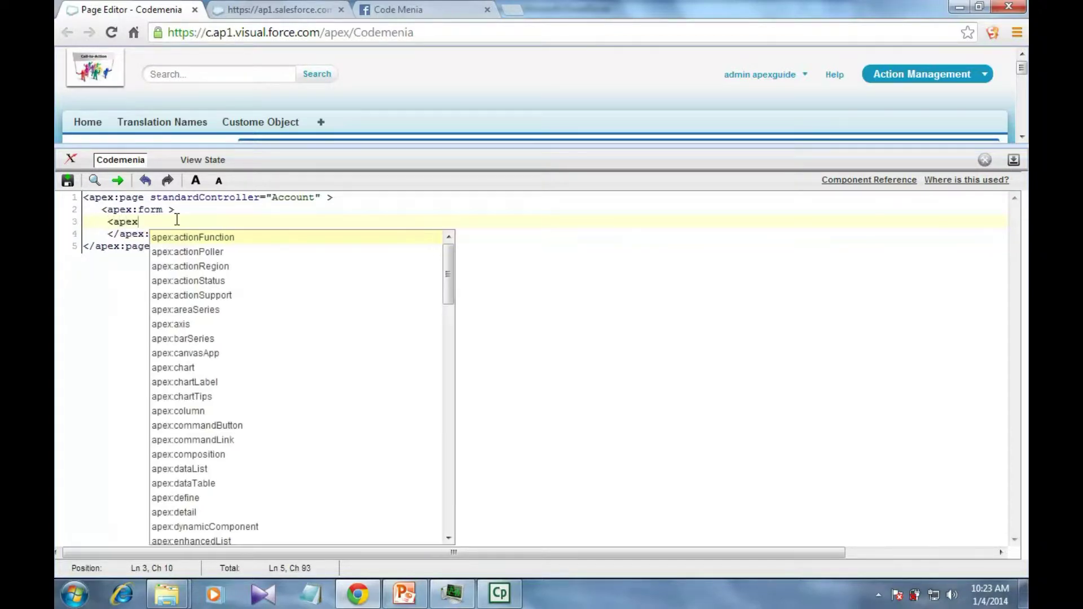
type(":pag")
Step: Insert an apex:pageBlock tag pair inside the form with an indented blank line inside it
key("Down")
key("Return")
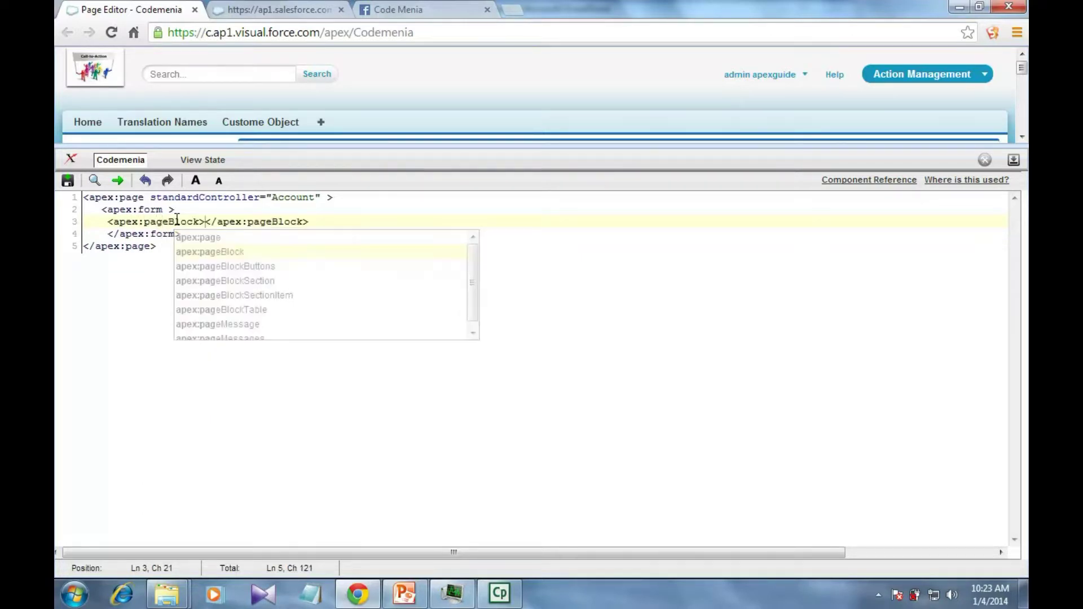
key("Return")
key("Return")
key("Up")
key("Tab")
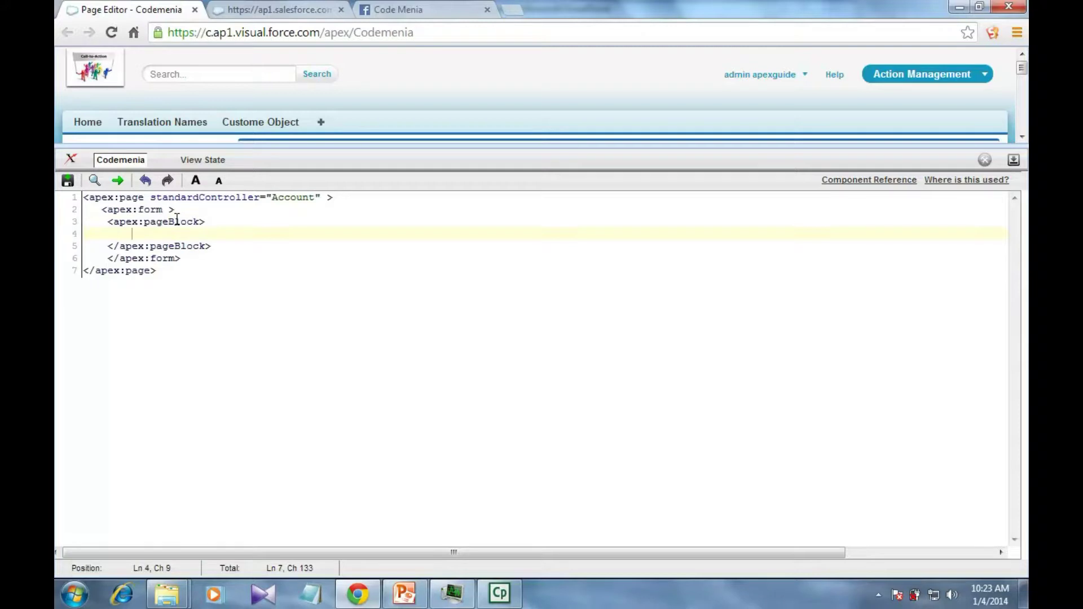
type("<")
type("apex:")
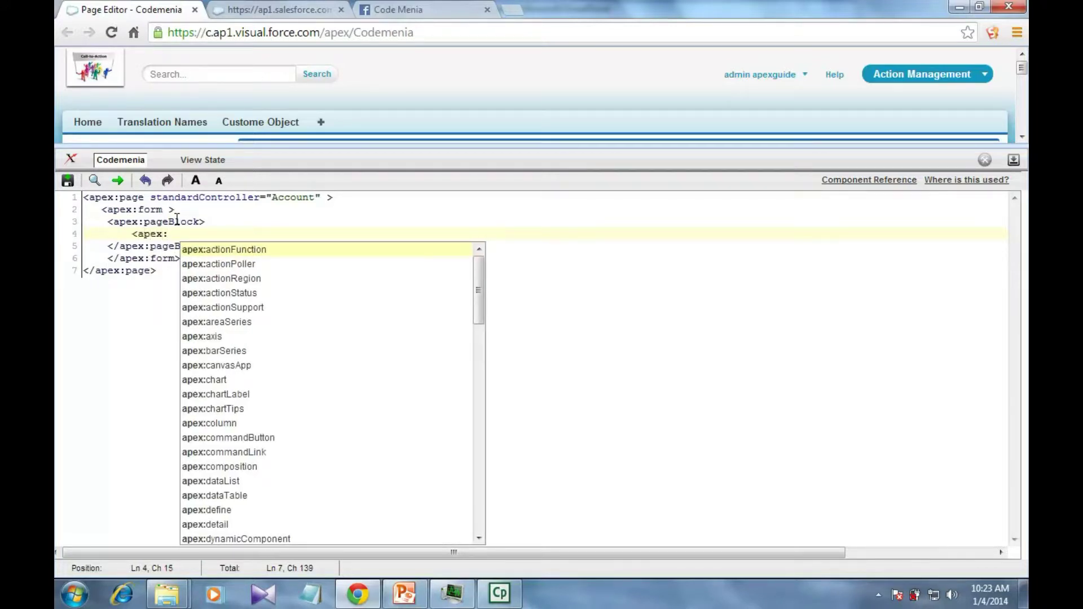
type("page")
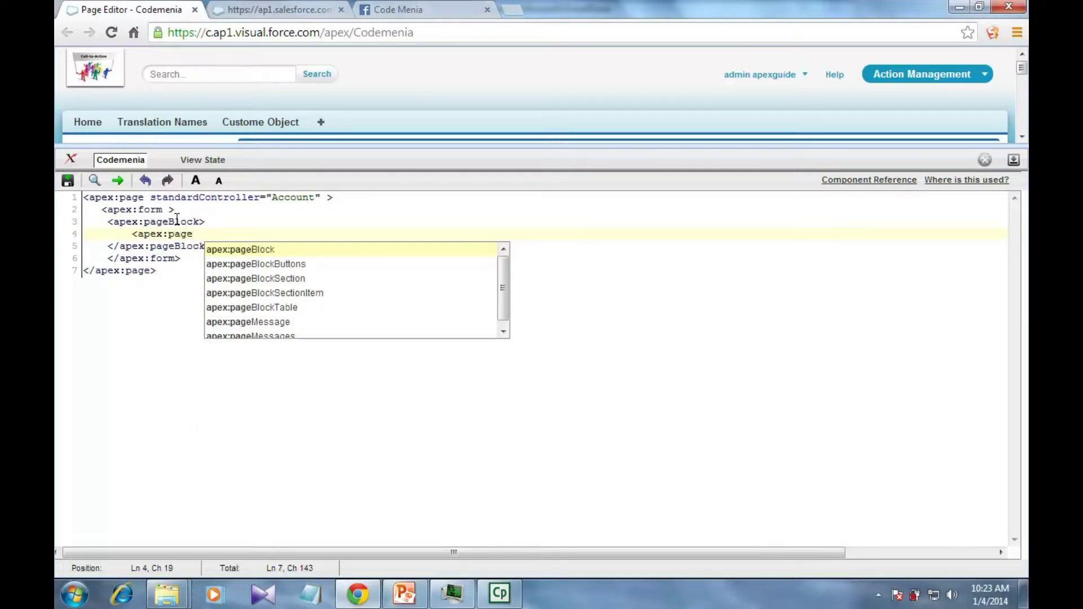
Step: Nest an empty apex:pageBlockTable tag pair inside the page block
key("Down")
key("Down")
key("Down")
key("Down")
key("Return")
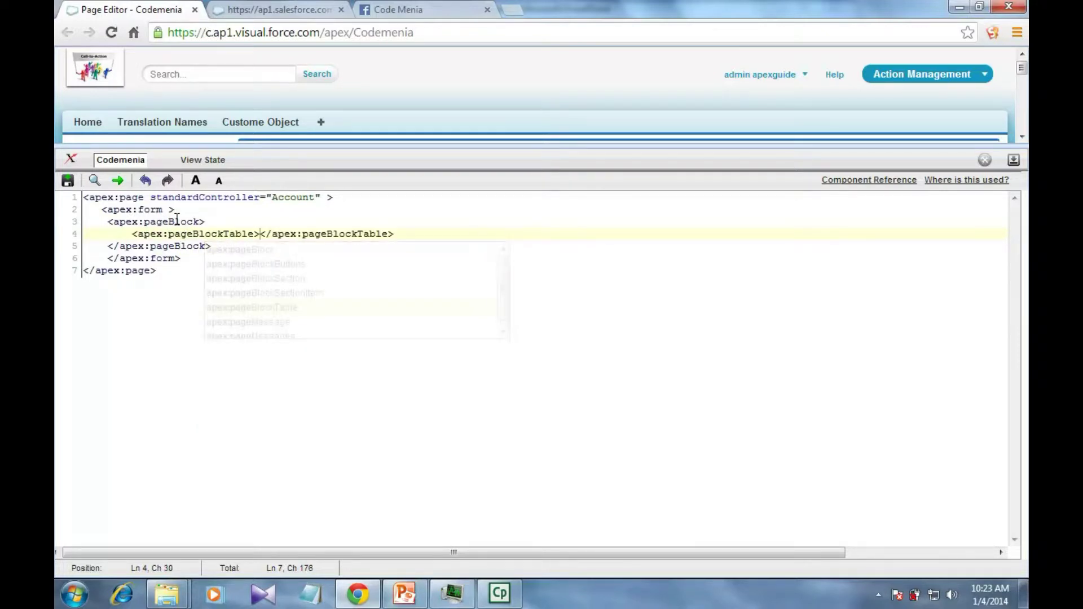
key("Return")
key("Return")
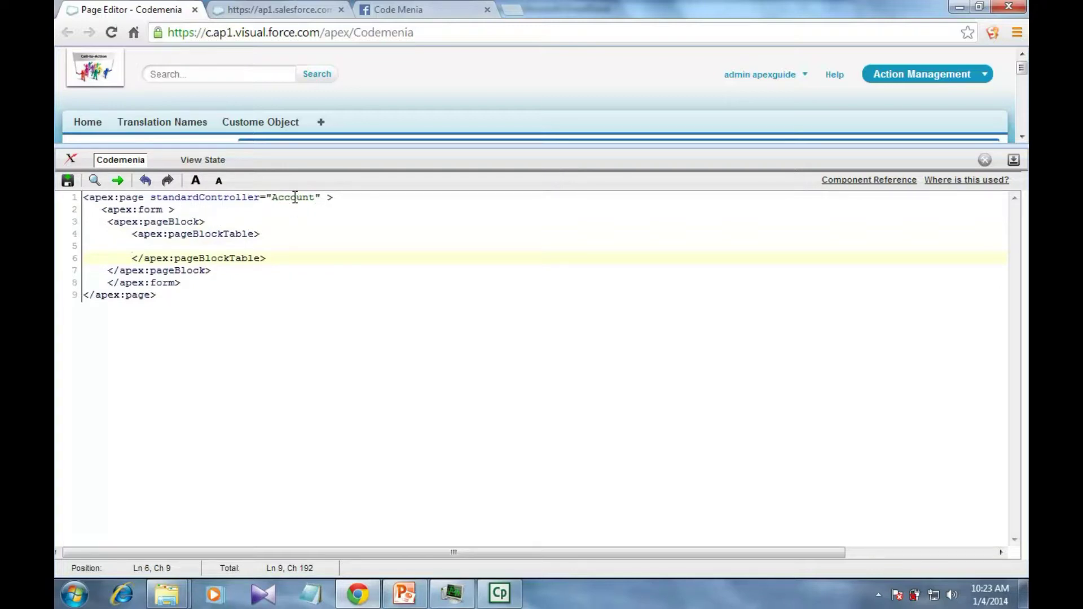
left_click(328, 197)
type("re")
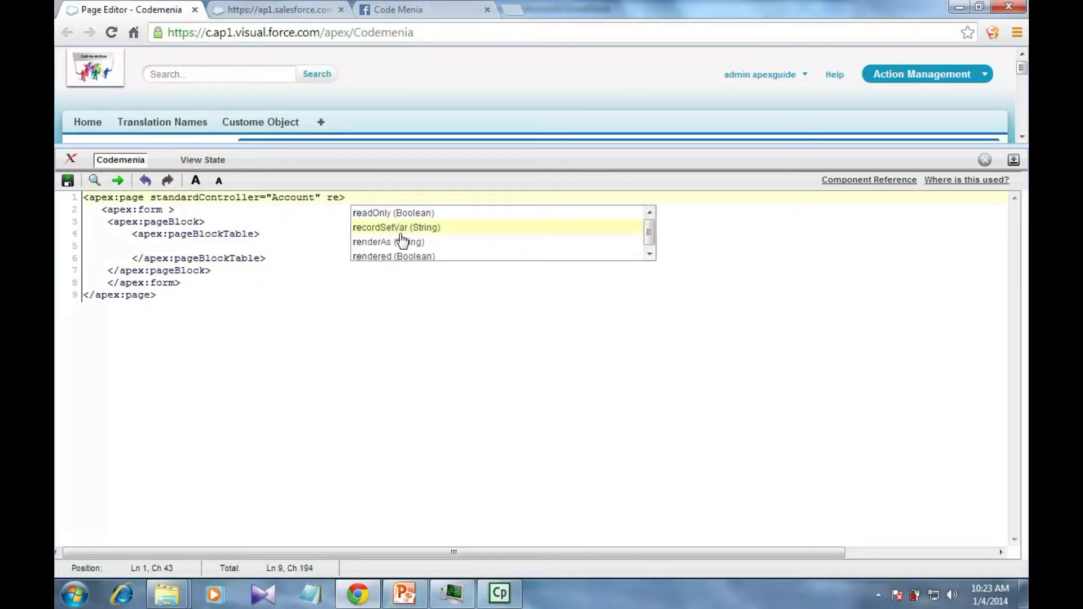
Step: Add recordSetVar="account" to the apex:page tag after standardController="Account"
left_click(393, 229)
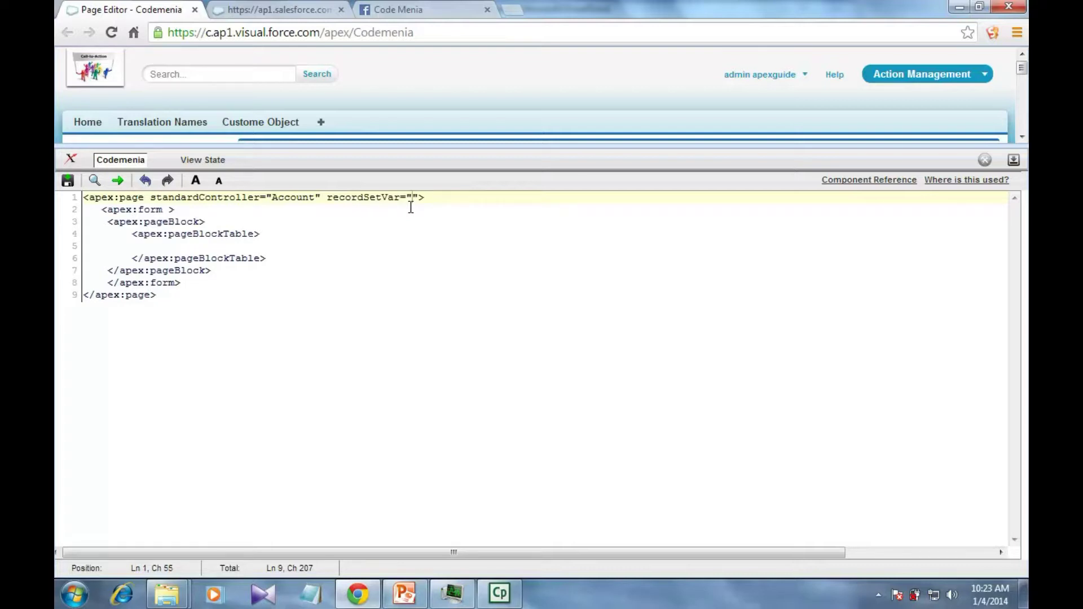
type("acco")
type("unt")
left_click(216, 246)
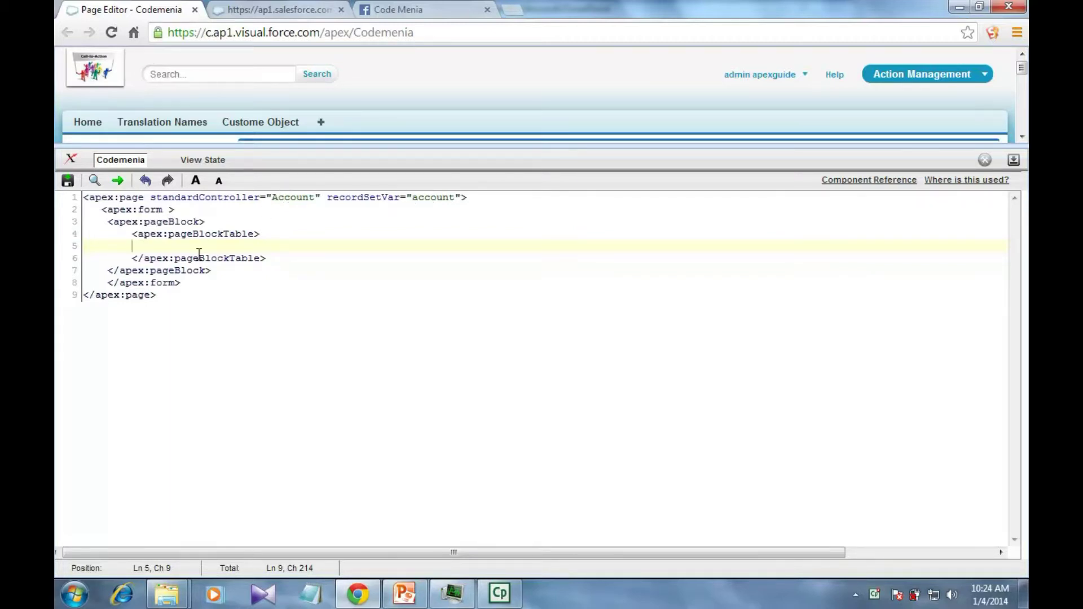
left_click(254, 234)
type("va")
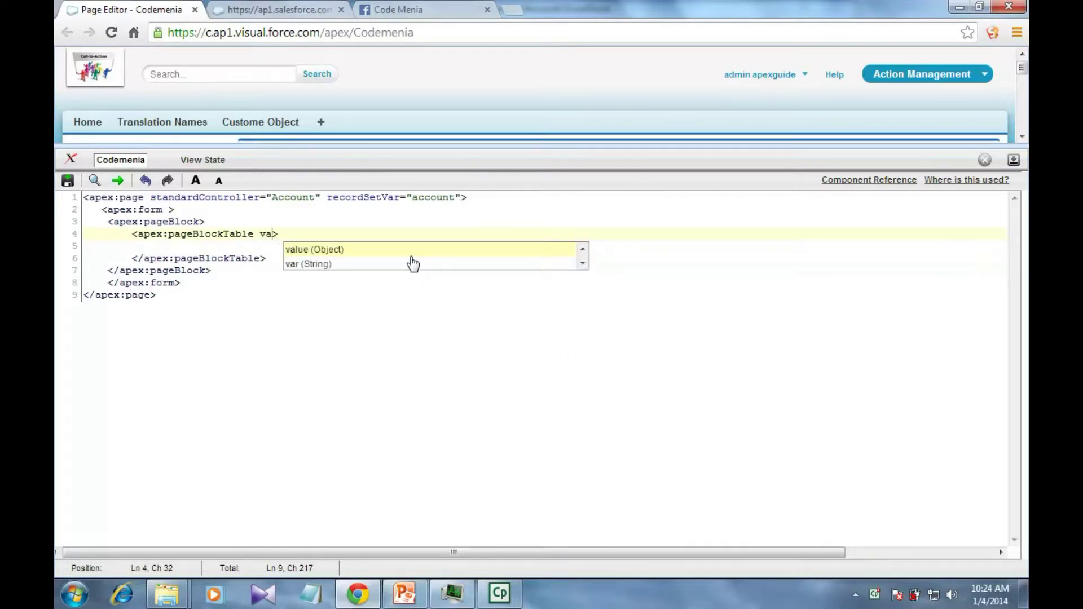
Step: Give the pageBlockTable value="{!account}" and var="acc"
key("Return")
type("{!")
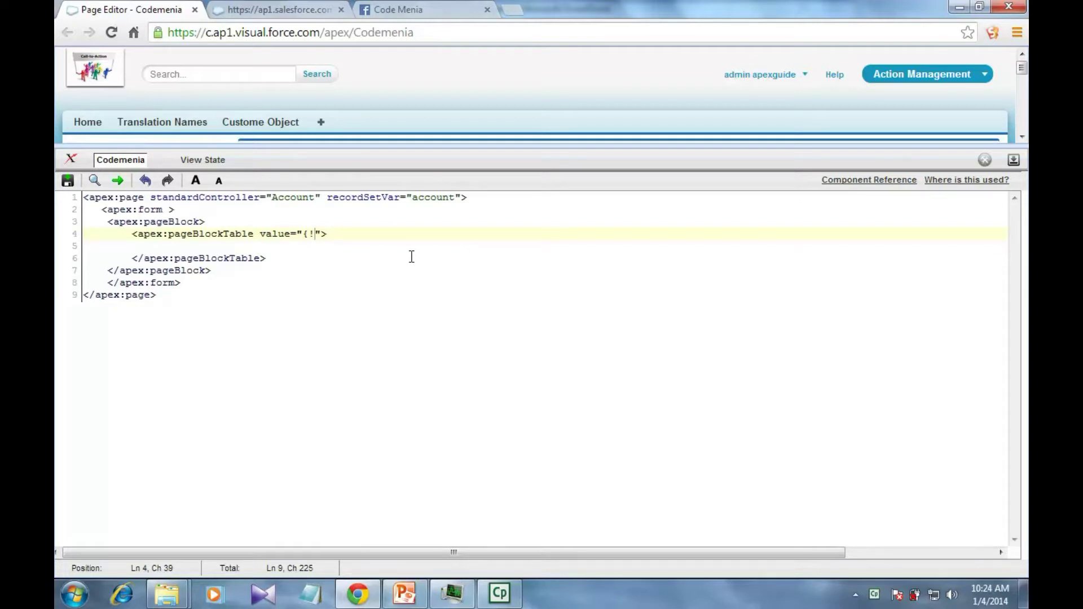
type("c")
key("BackSpace")
type("account")
type("}\"")
type(" va")
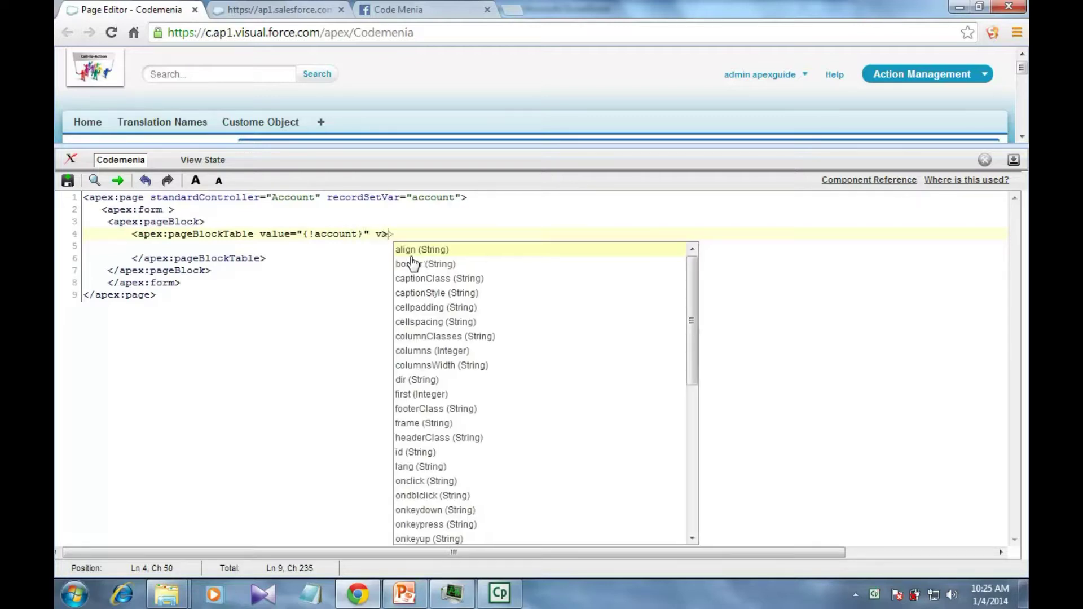
type("r")
left_click(412, 254)
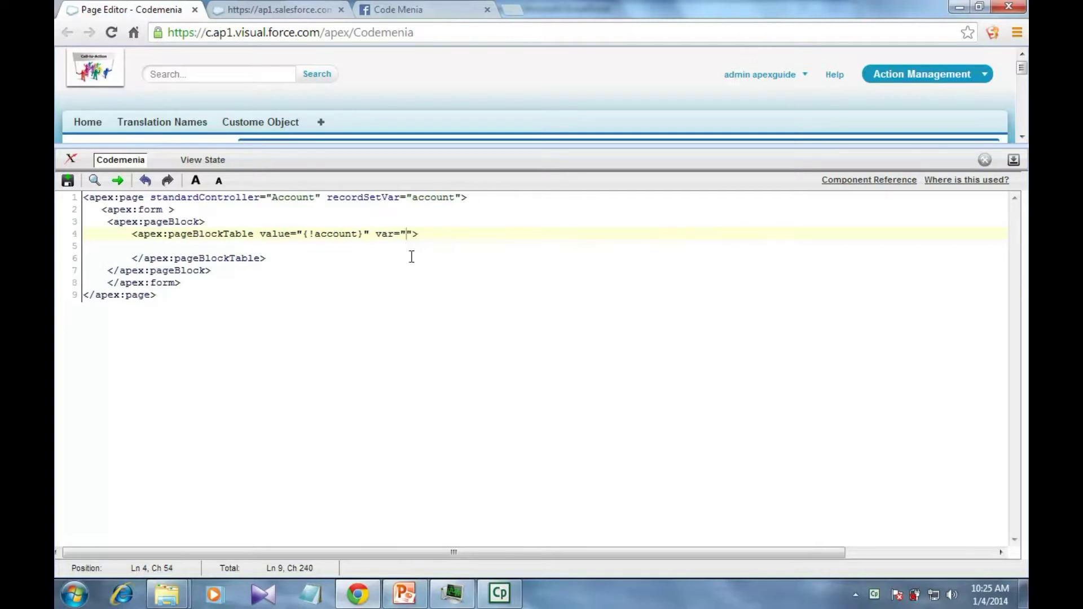
type("acc")
key("Right")
left_click(399, 245)
type("<")
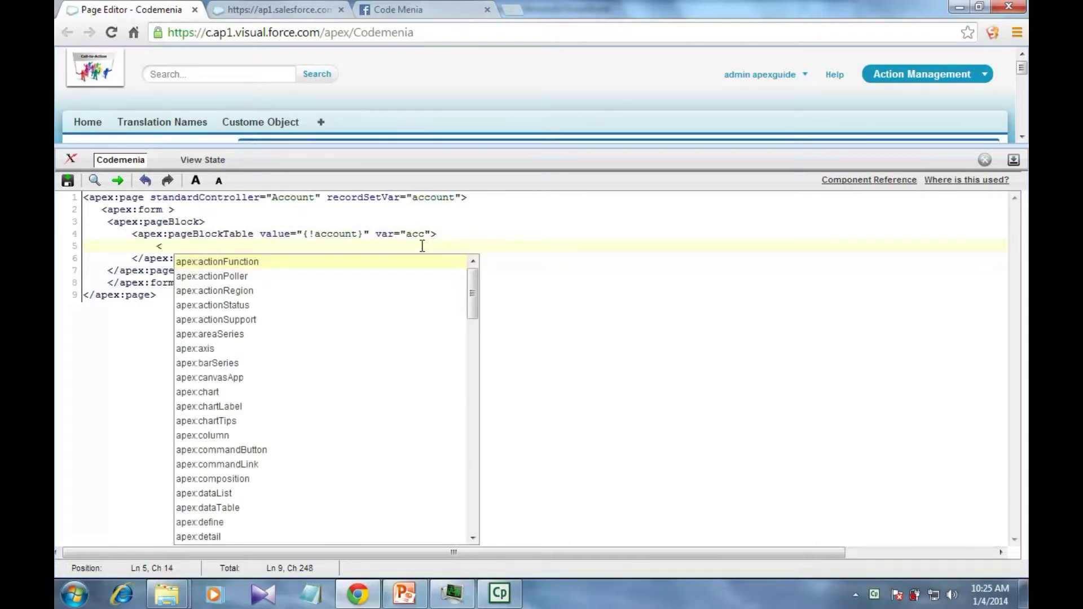
type("apex:c")
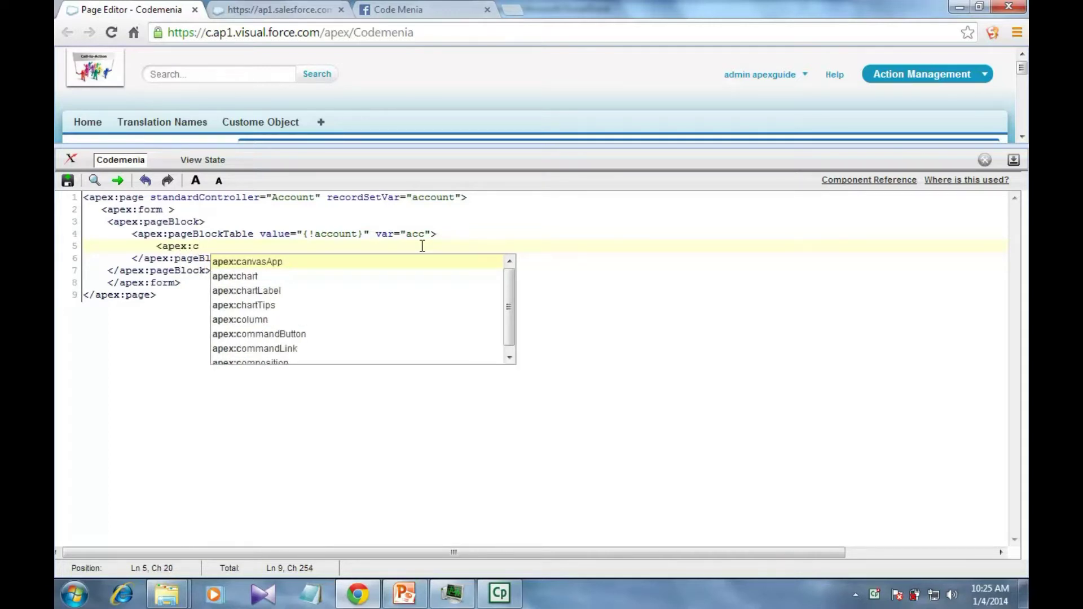
type("o")
Step: Add an apex:column with value="{!acc.name}" and headerValue="Account Name" inside the table
key("Return")
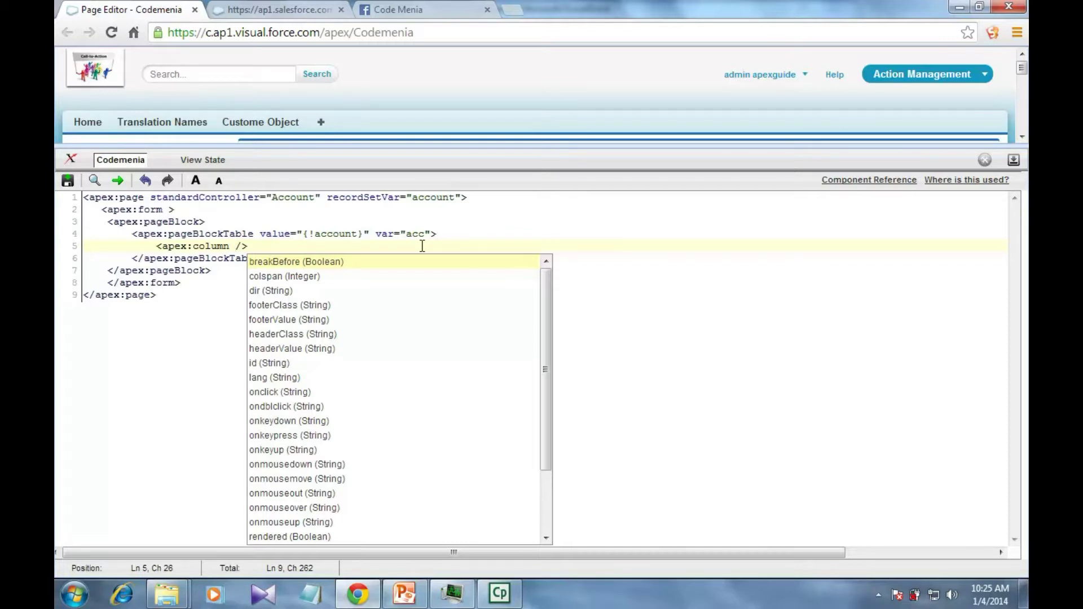
type("va")
key("Return")
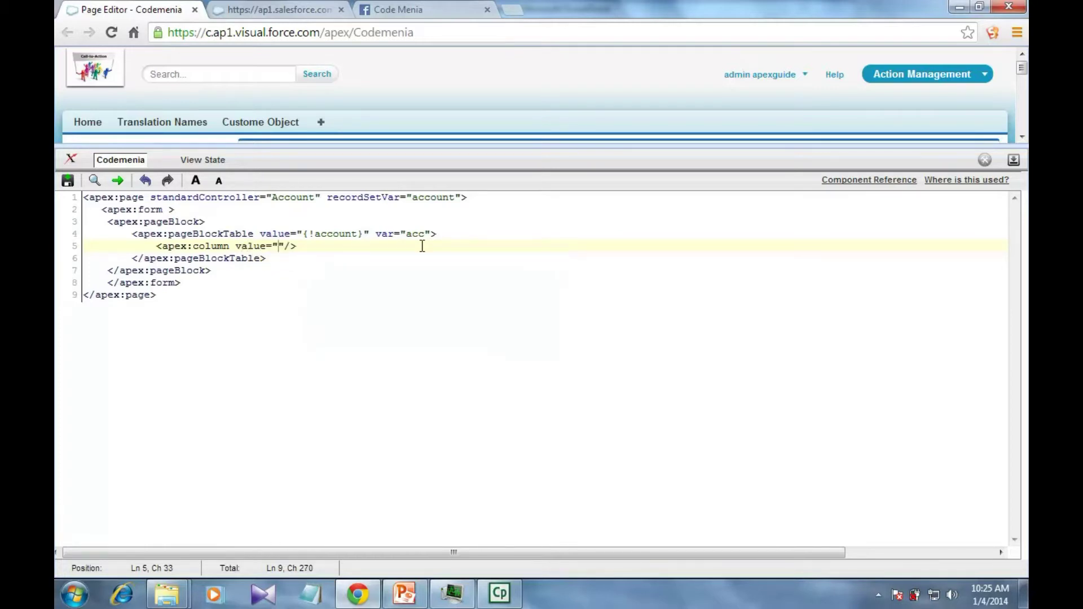
type("{!")
type("acc.na")
type("me}\"")
type(" h")
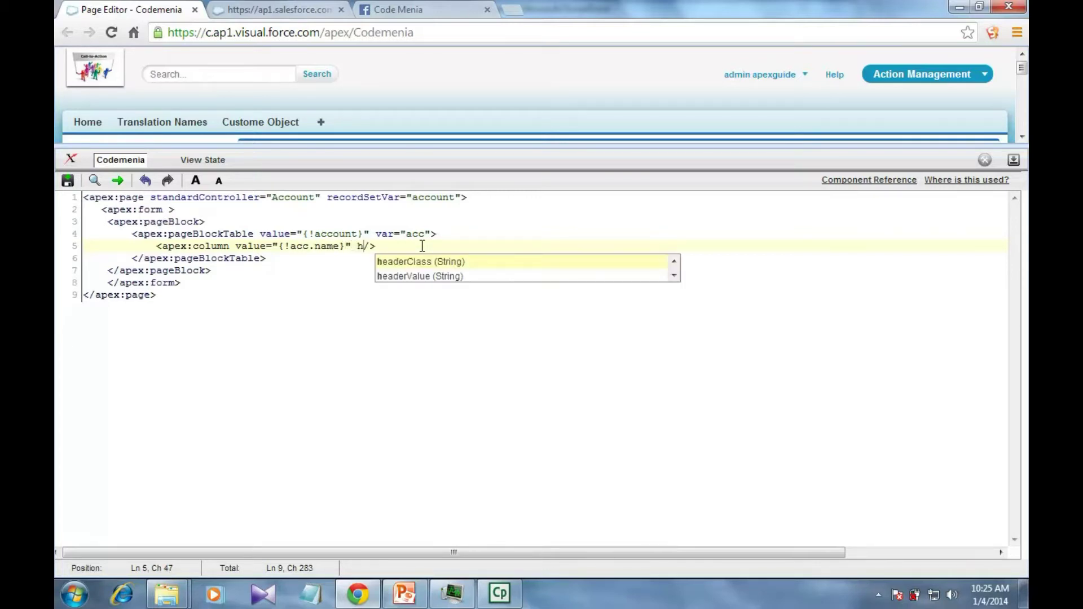
key("Down")
key("Return")
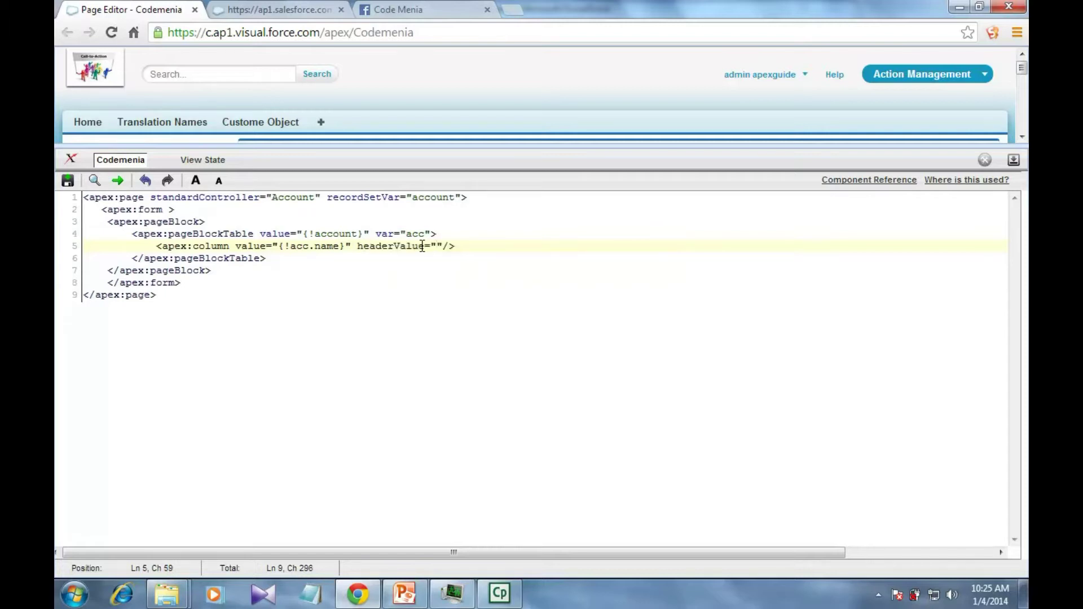
type("Account")
type(" Namw")
key("BackSpace")
type("e")
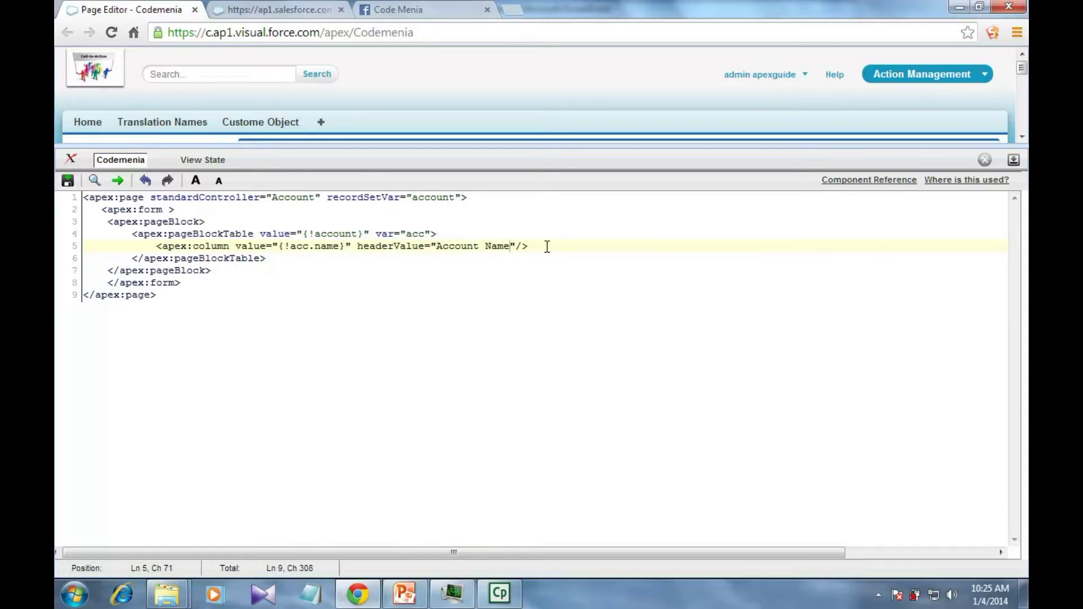
Step: Select and copy the first column tag, ready to duplicate it on a new line
left_click_drag(547, 247, 159, 246)
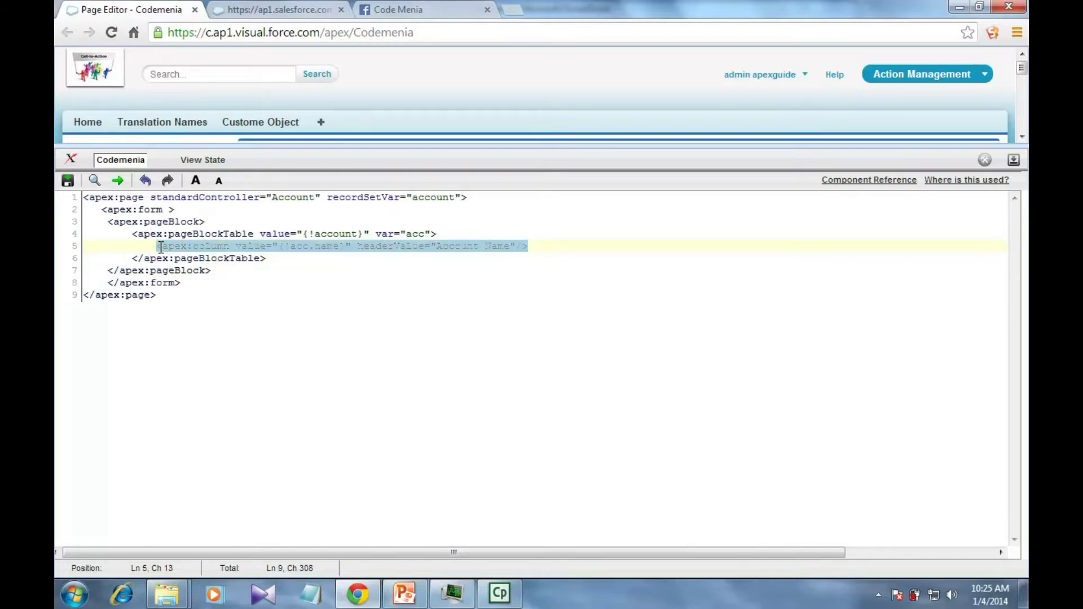
left_click(543, 247)
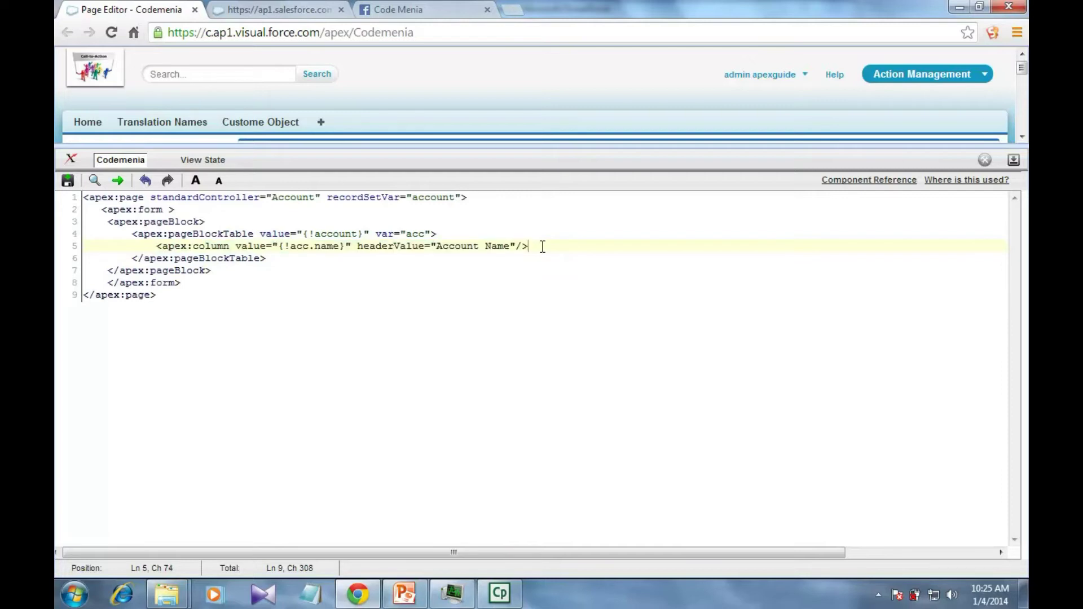
key("Return")
Step: Paste a second column and change it to {!acc.Type} with header "Account Type"
type("<apex:column value=\"{!acc.name}\" headerValue=\"Account Name\"/>")
double_click(329, 258)
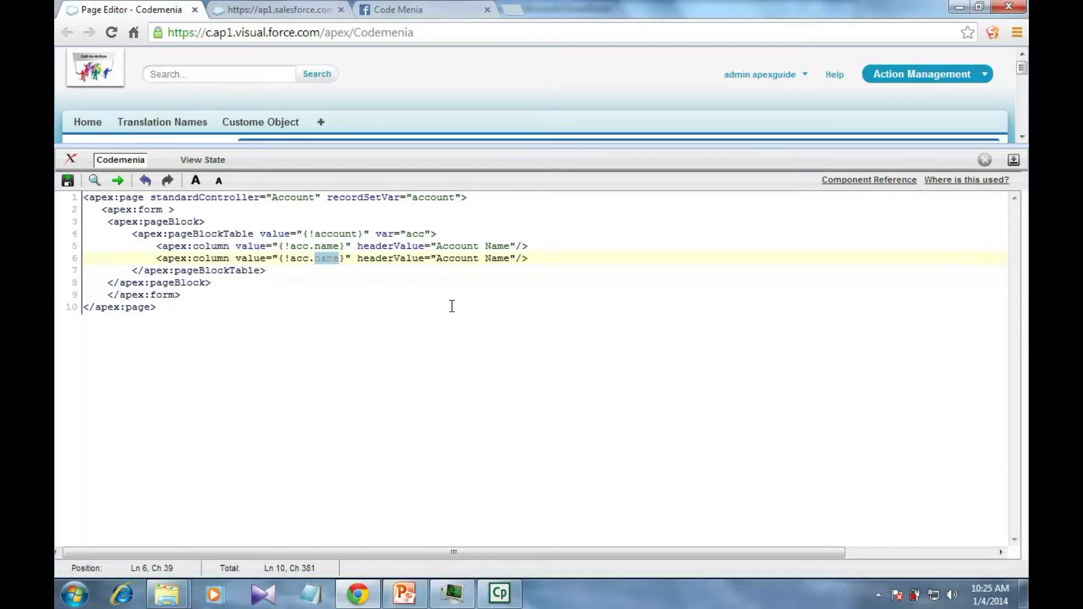
type("Type")
left_click_drag(435, 258, 508, 258)
left_click(502, 259)
double_click(501, 259)
type("Y")
key("BackSpace")
type("type")
left_click(491, 260)
key("BackSpace")
type("Typ")
Step: Save the Visualforce page with Ctrl+S
key("ctrl+s")
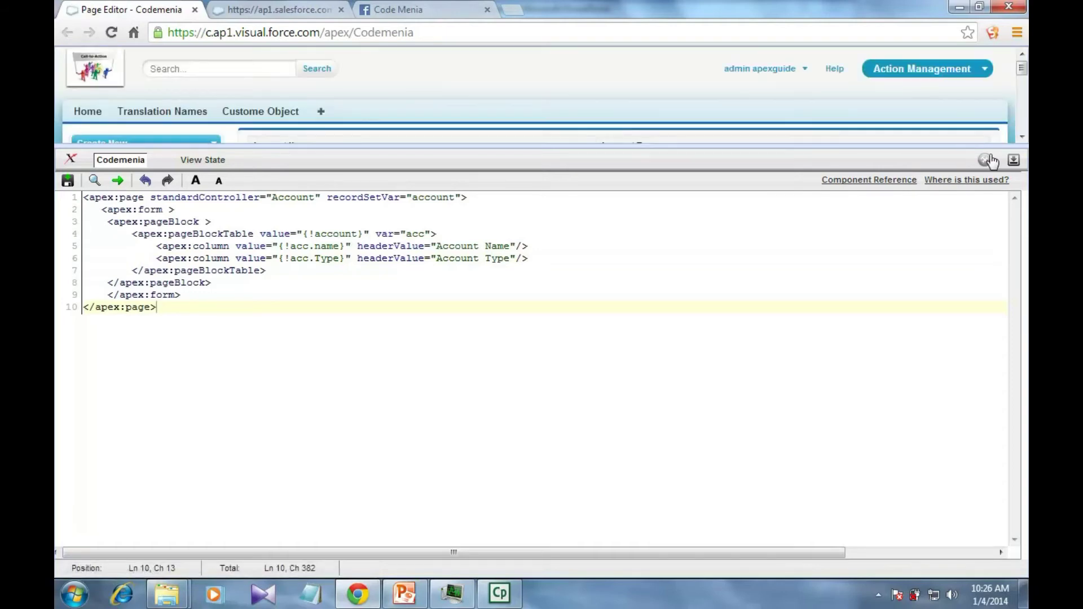
Step: Collapse the editor to view the rendered accounts table with Account Name and Account Type columns
left_click(1013, 161)
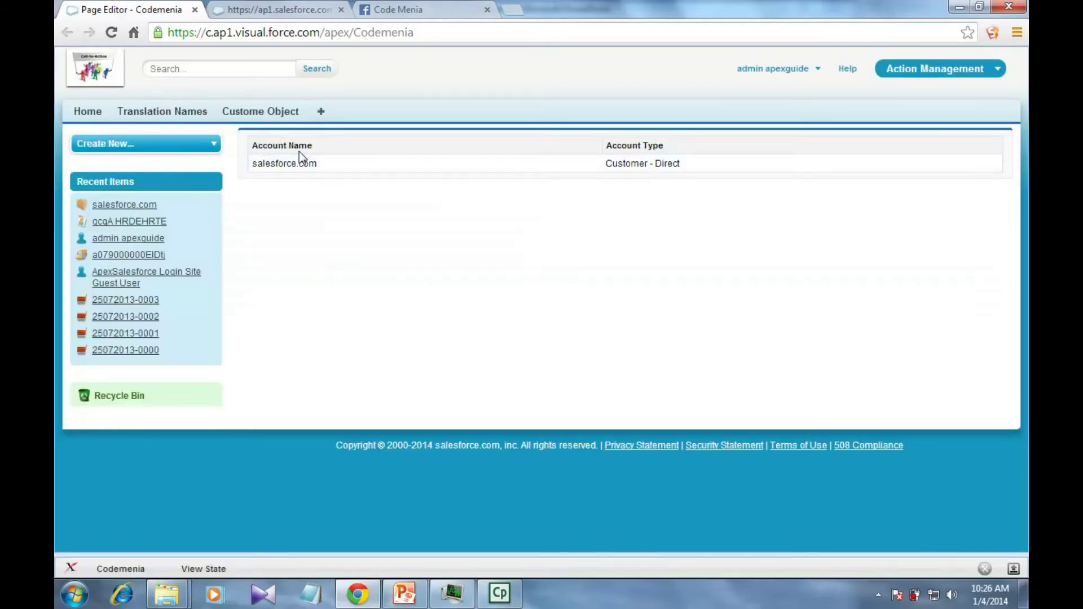